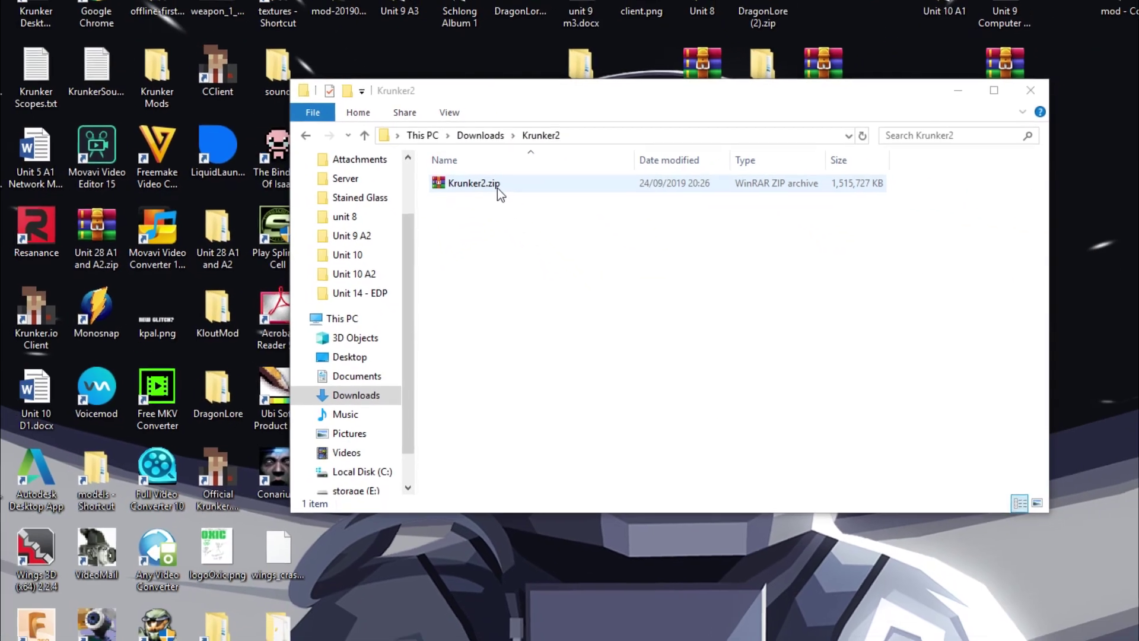
Step: Extract Krunker2.zip with WinRAR into a new Downloads\Krunker2 folder, dismissing the expired licence notice
double_click(497, 185)
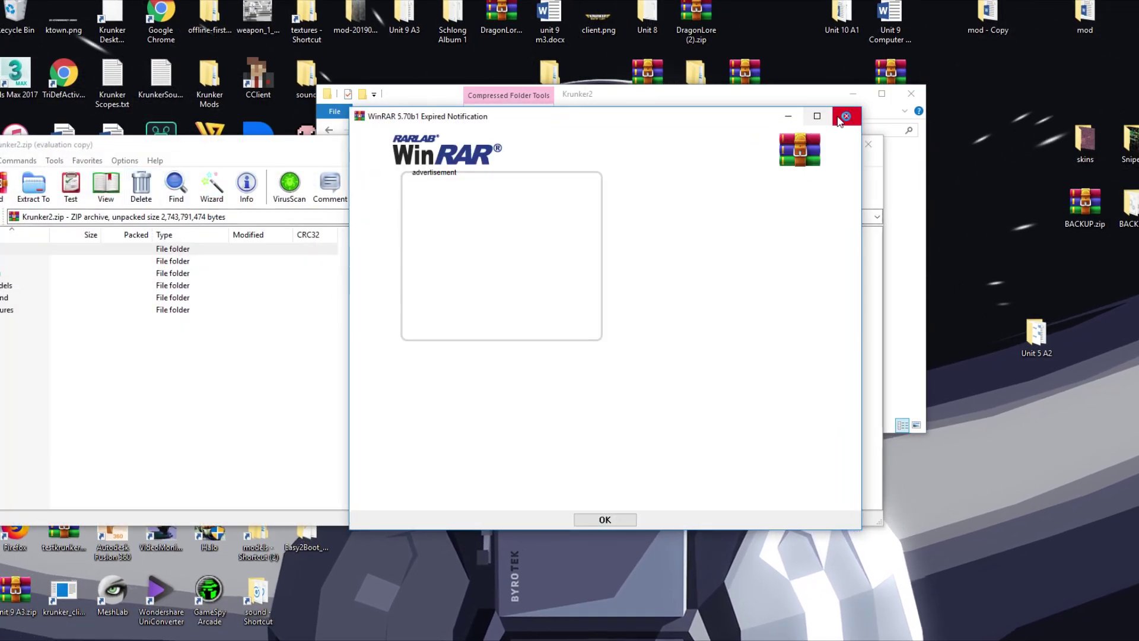
click(846, 116)
click(41, 187)
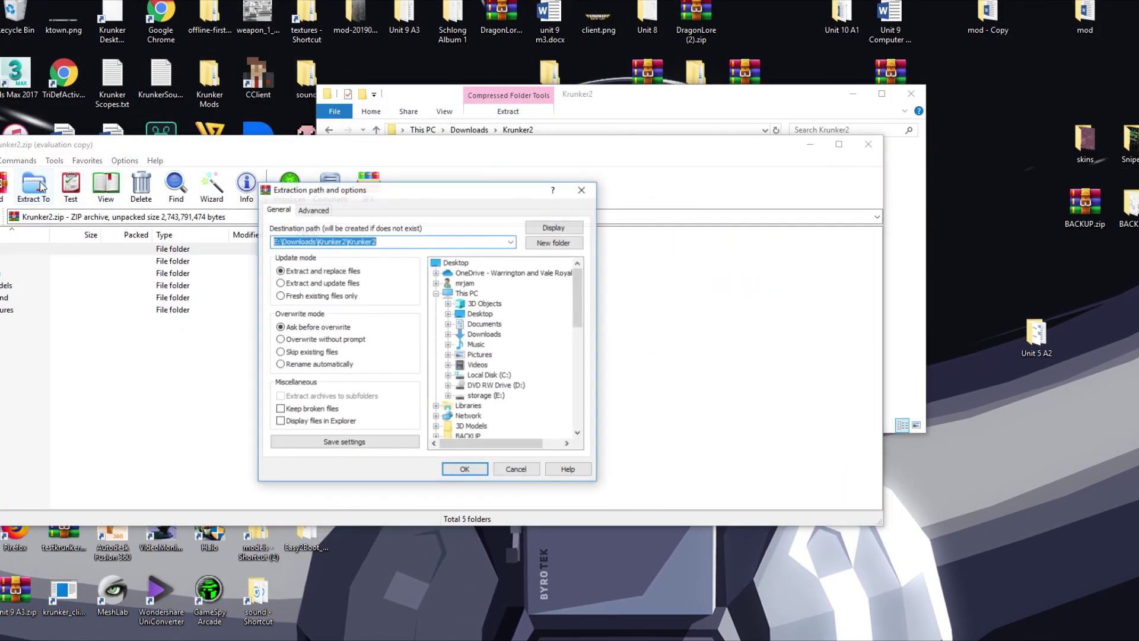
click(467, 467)
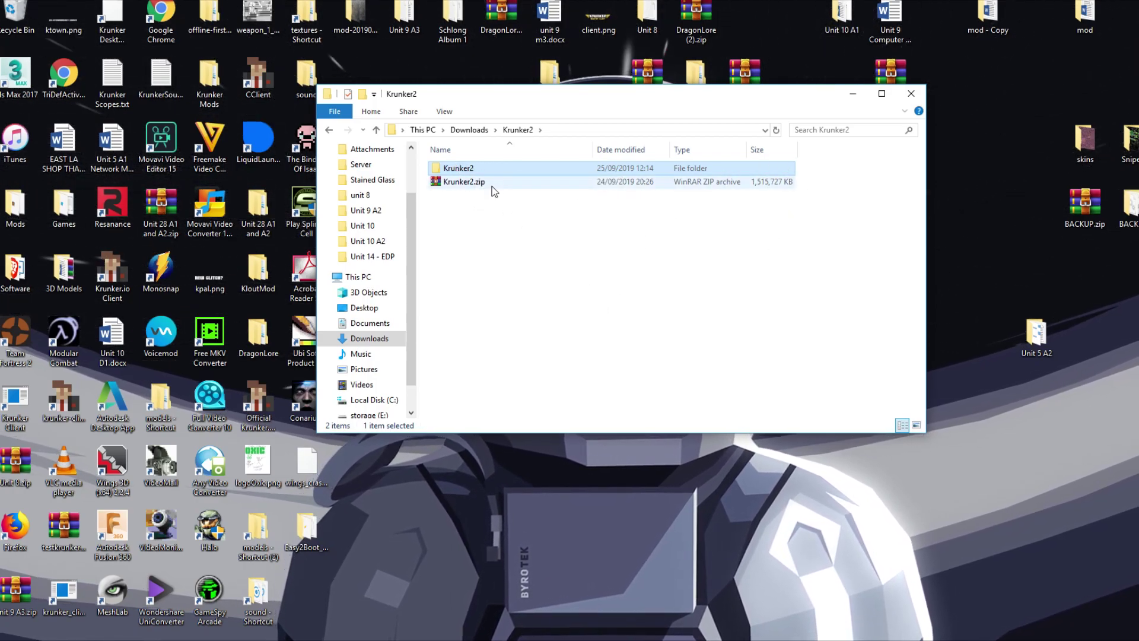
Step: Open the extracted Krunker2 folder and select its five mod folders
double_click(466, 169)
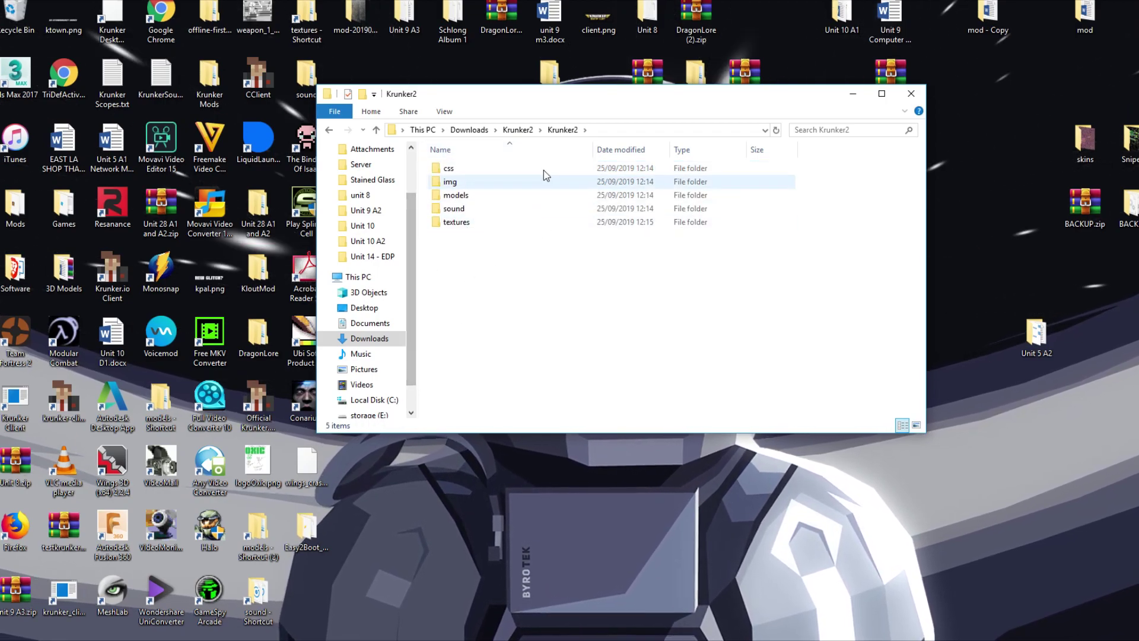
drag(437, 244, 476, 266)
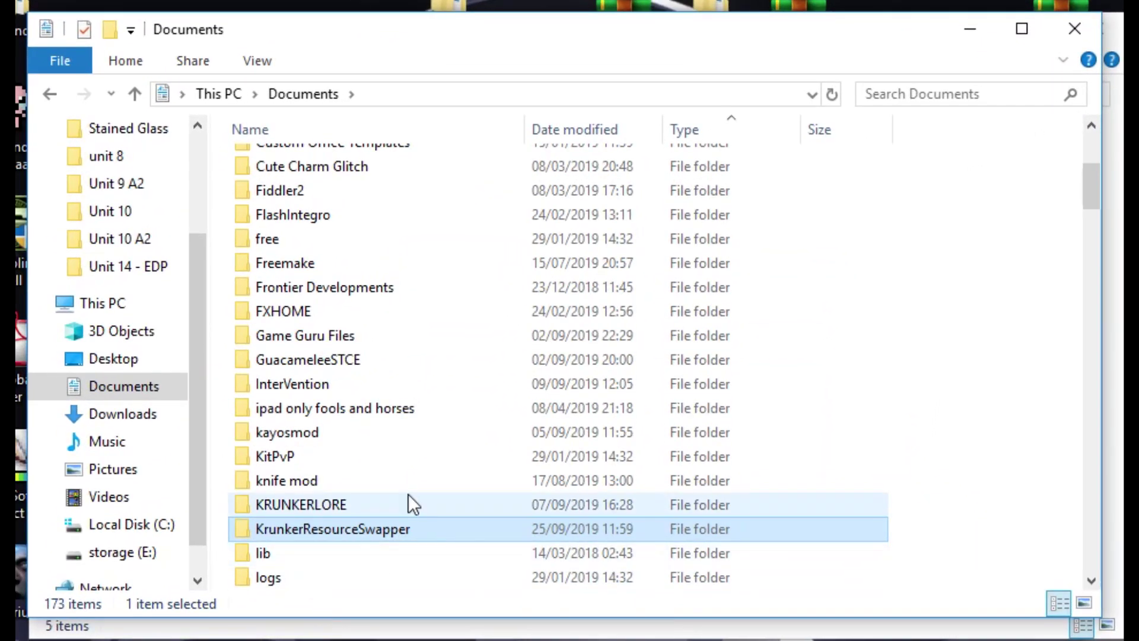
mouse_move(270, 527)
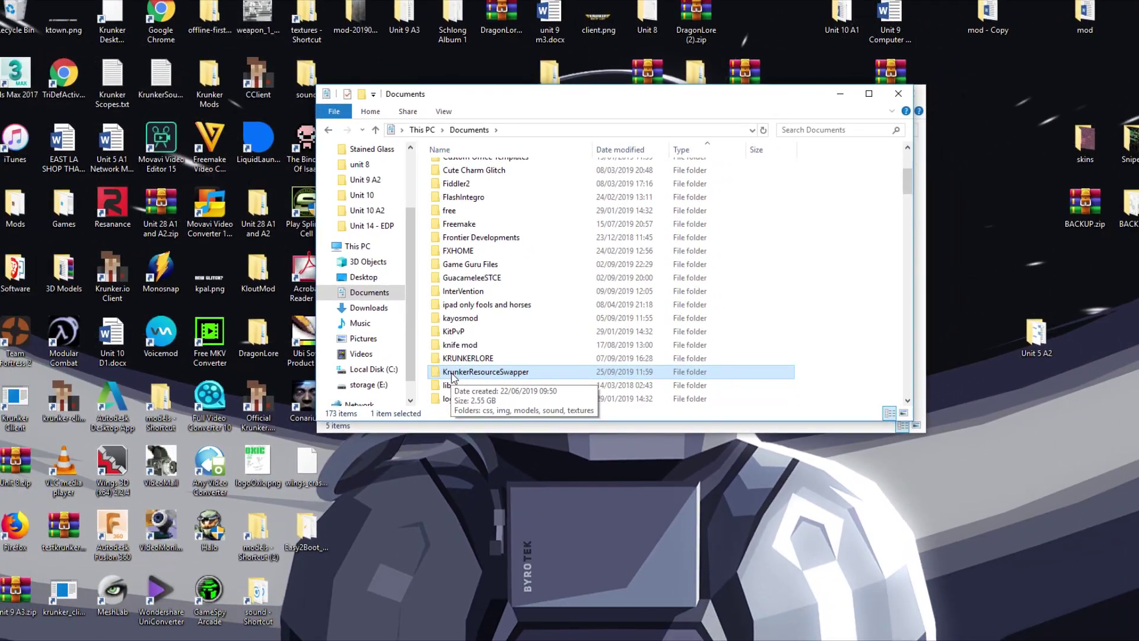
Step: Open KrunkerResourceSwapper beside Krunker2 and copy the css, img, models, sound and textures folders
double_click(451, 372)
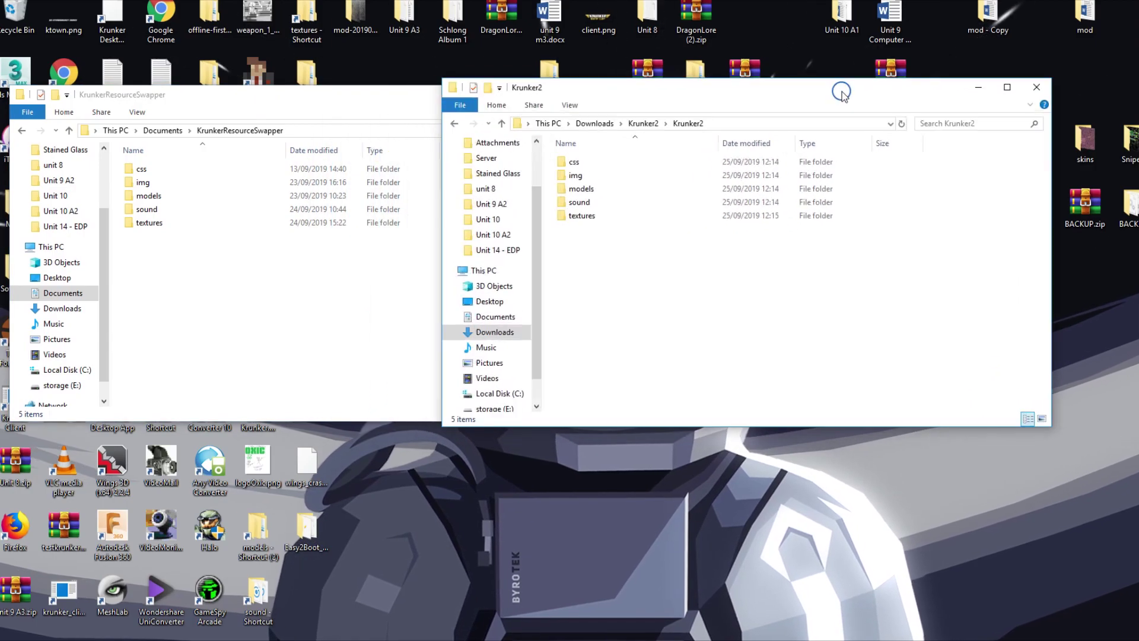
drag(842, 92, 909, 84)
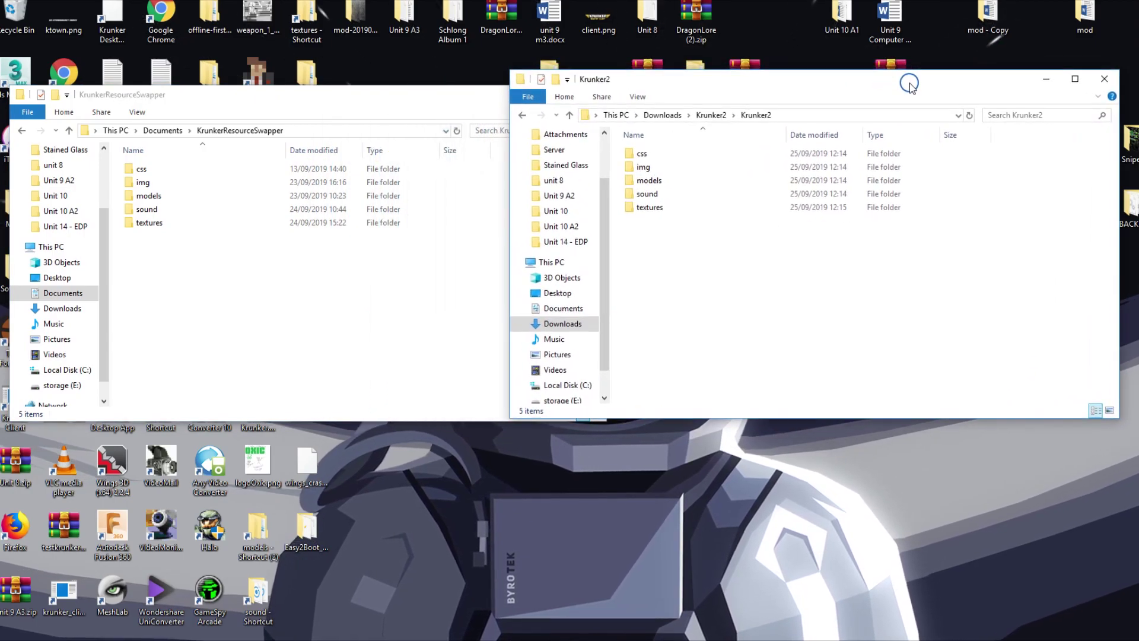
drag(692, 237, 692, 142)
right_click(693, 166)
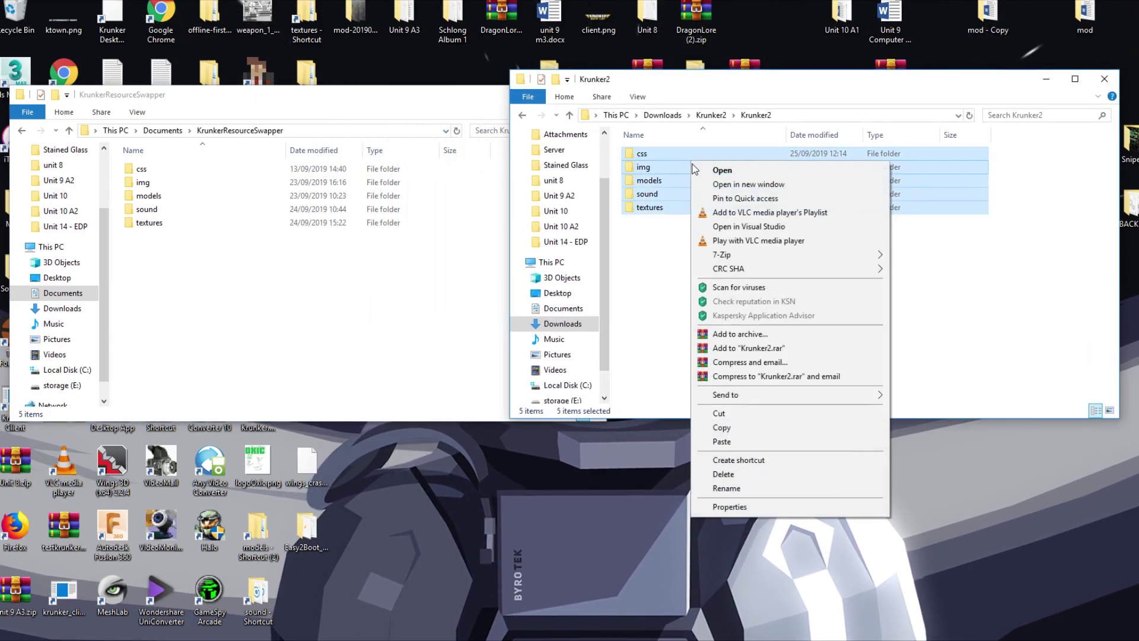
click(731, 433)
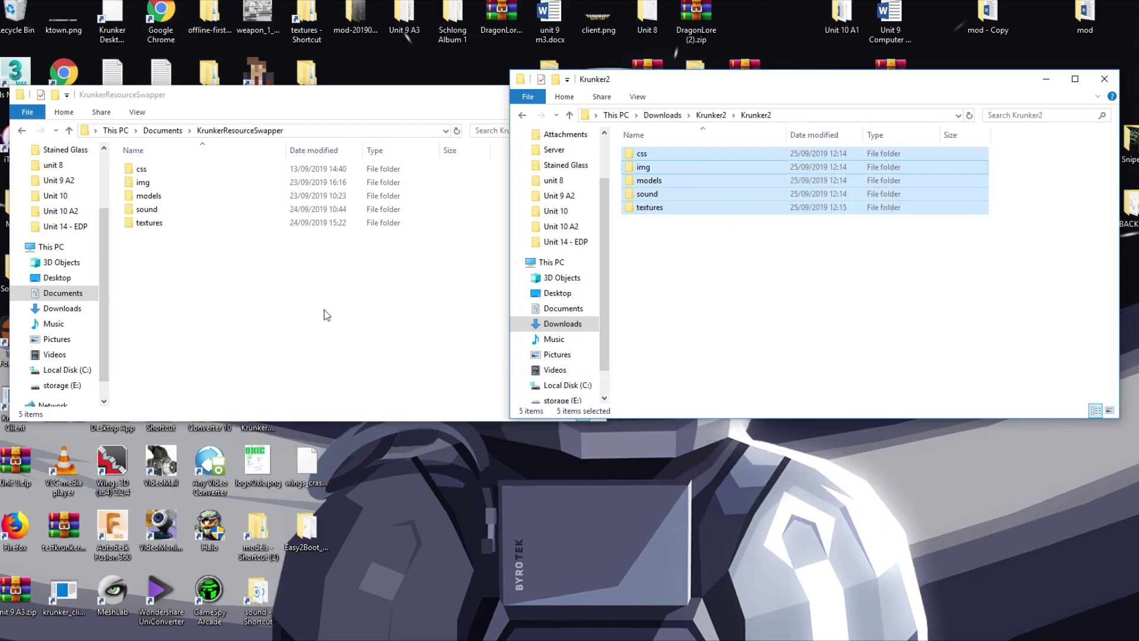
Step: Paste the mod folders into KrunkerResourceSwapper and launch the Krunker client
click(191, 255)
right_click(191, 256)
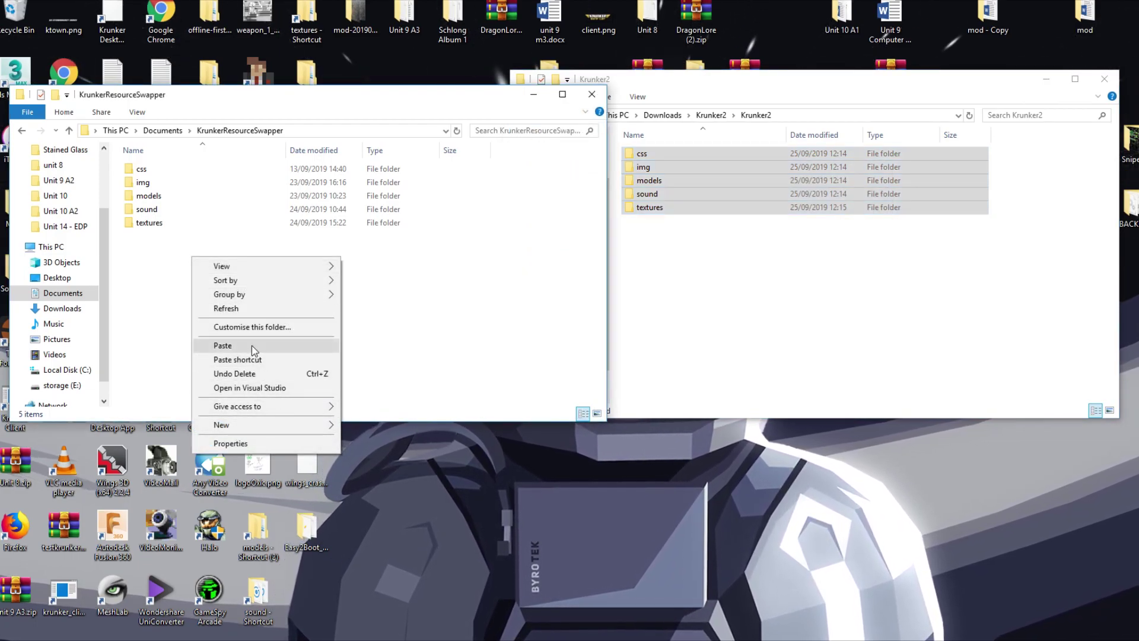
click(487, 321)
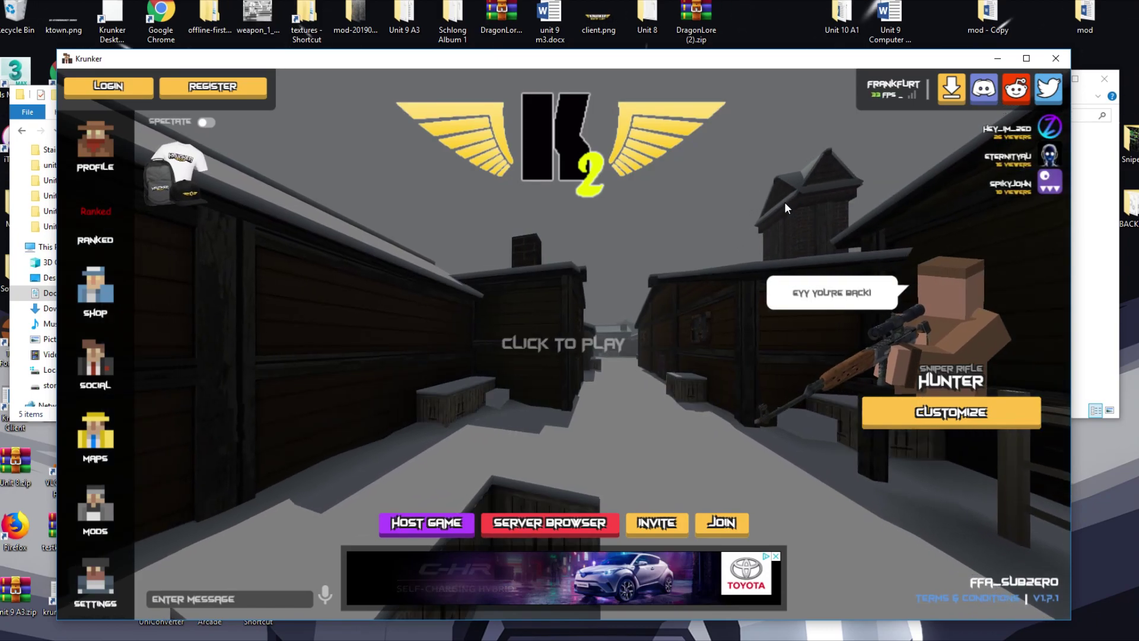
Step: Play the Subzero Free For All round, cycling sniper, pistol and knife, then pause to the menu
click(784, 202)
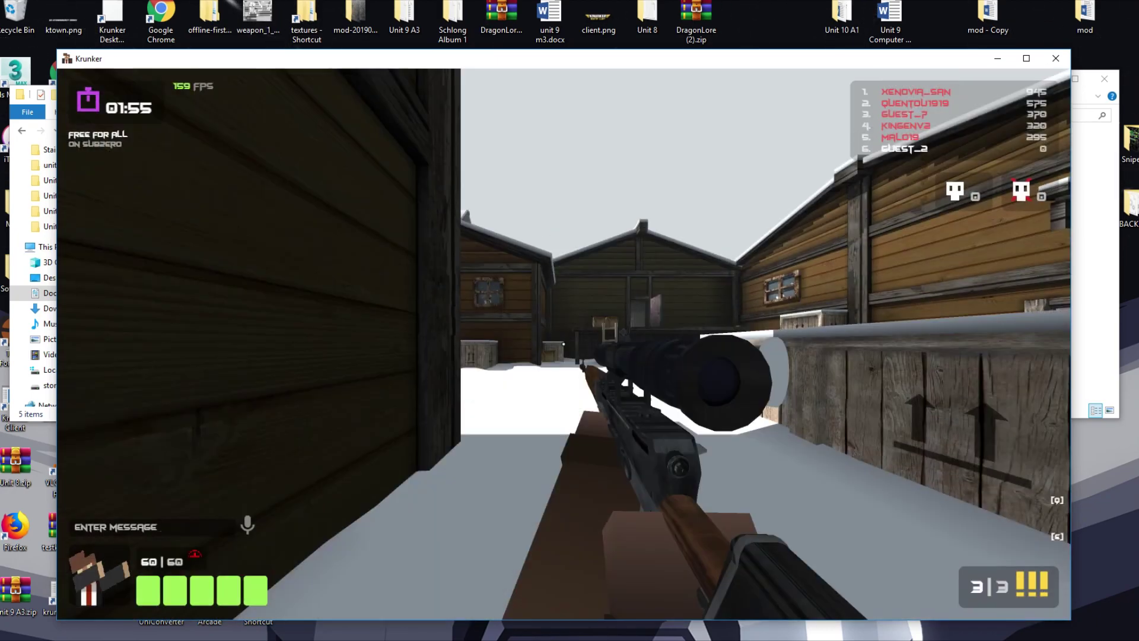
key(e)
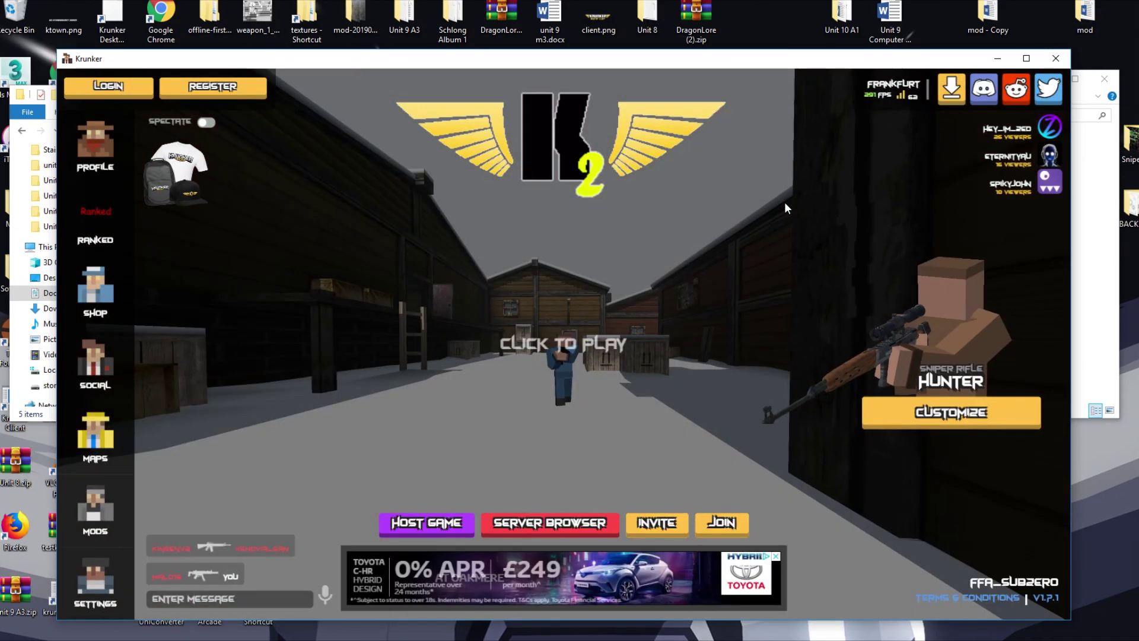
click(786, 208)
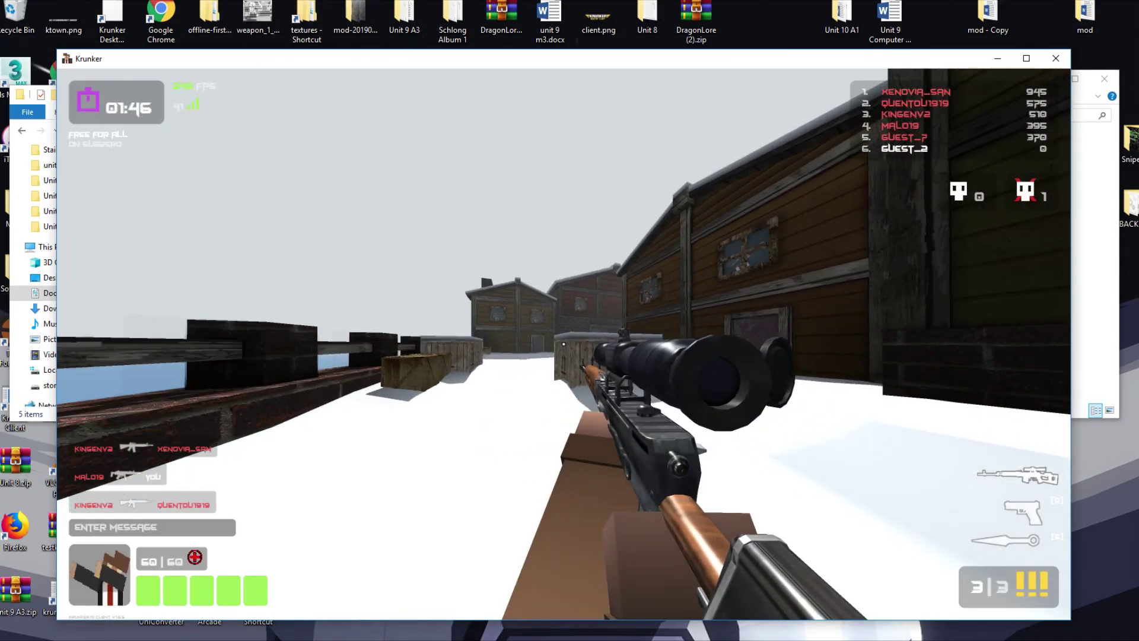
key(3)
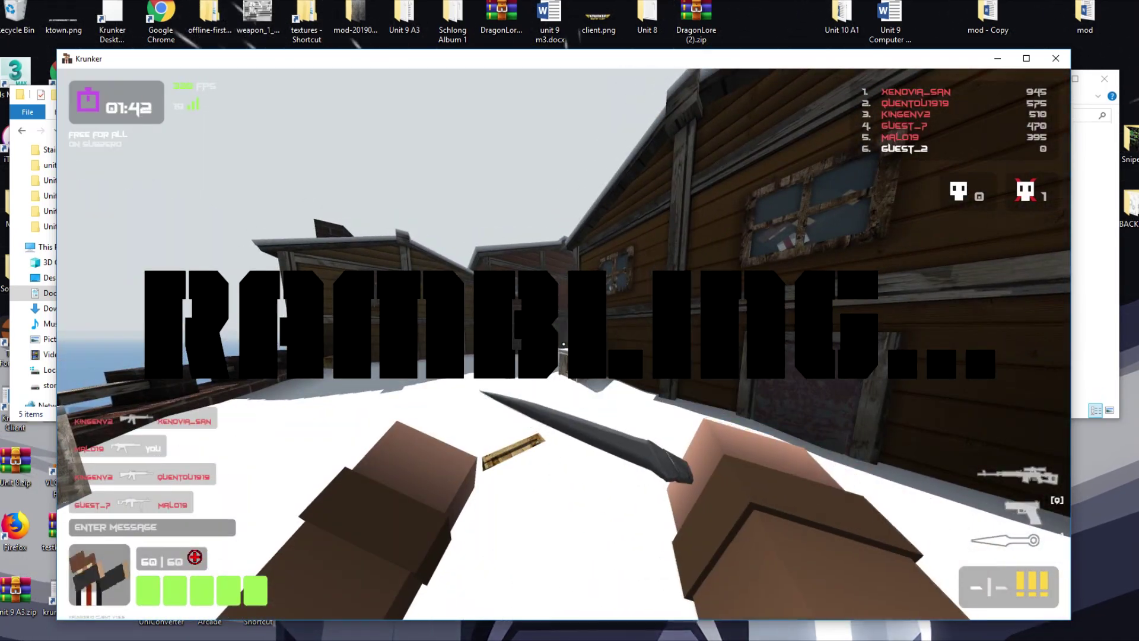
key(1)
key(2)
key(w)
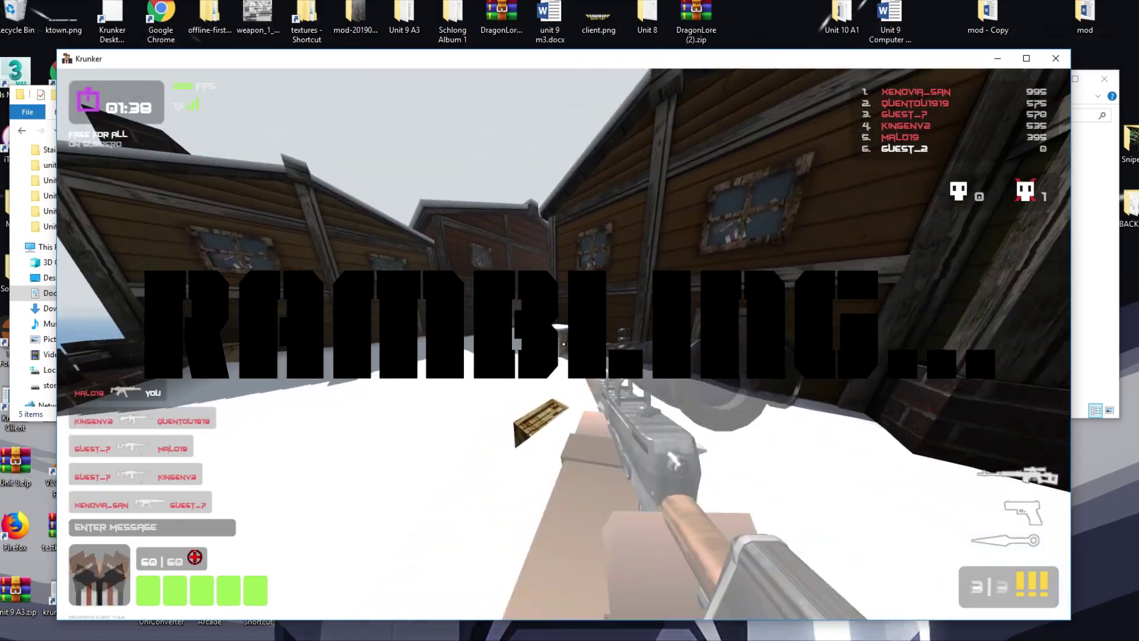
key(3)
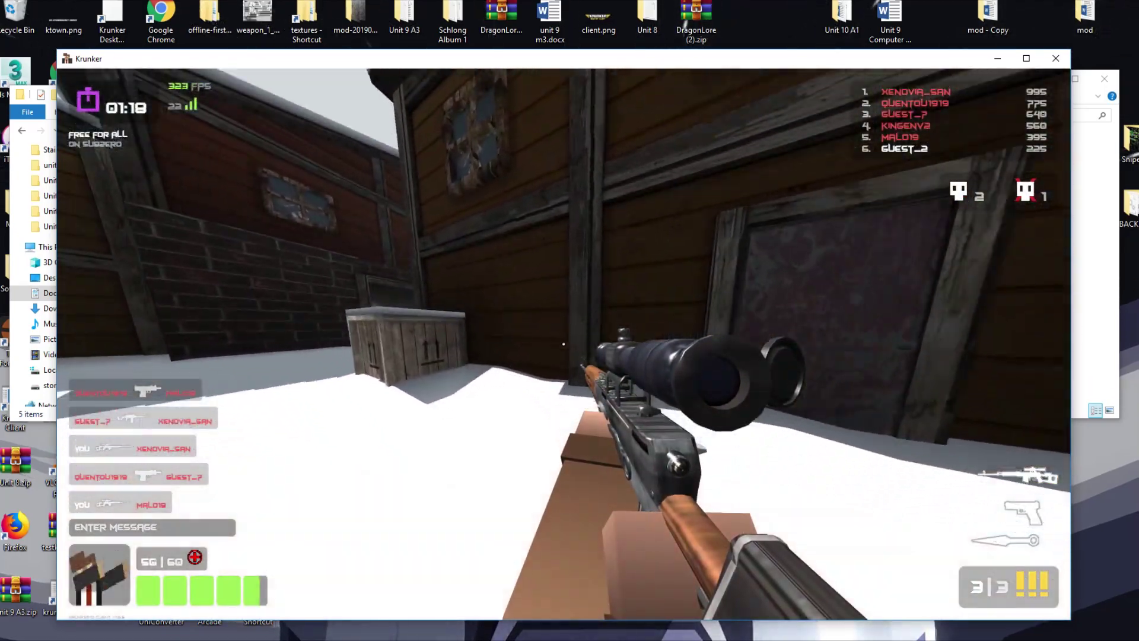
key(Escape)
Step: Scroll through the WOLFMAN spray selection grid, then resume the match
mouse_move(949, 422)
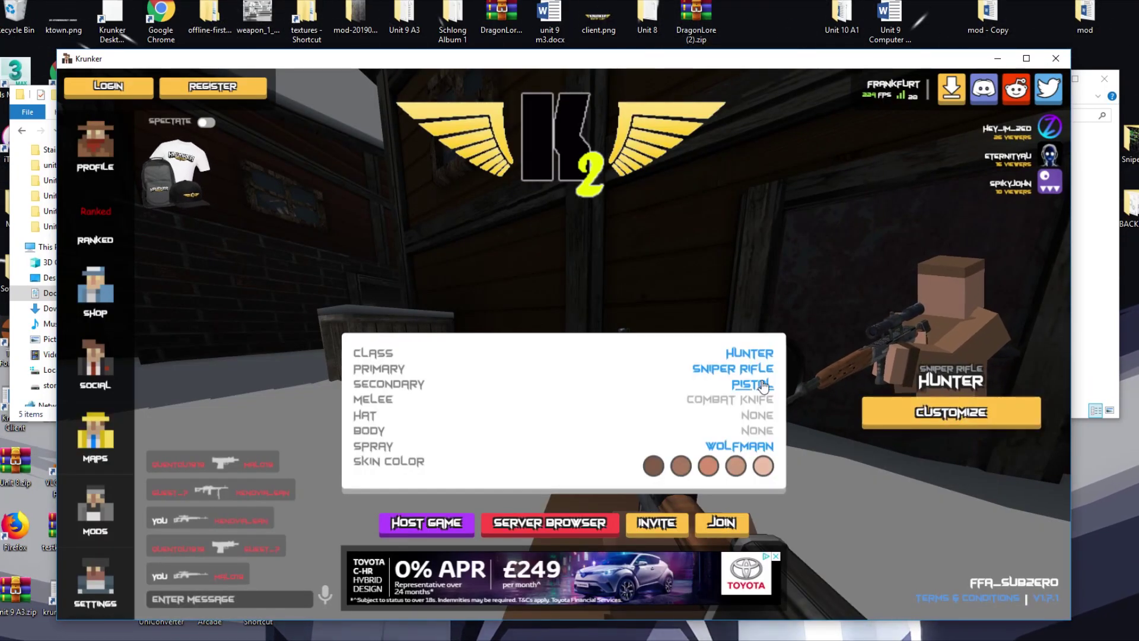
click(764, 446)
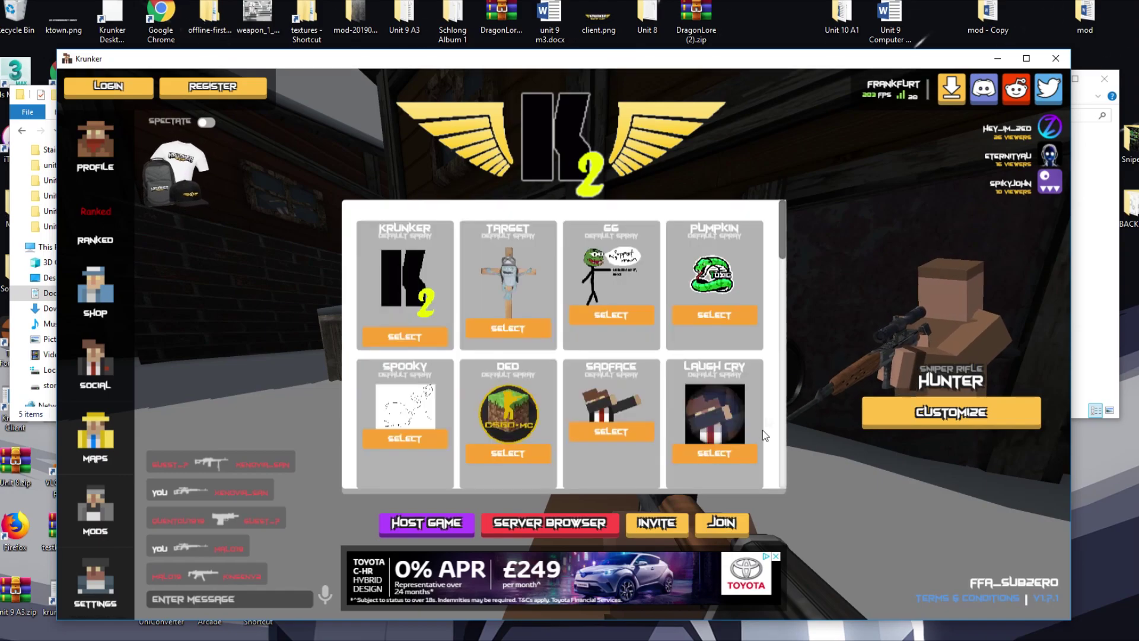
scroll(763, 415, down, 3)
scroll(763, 394, down, 2)
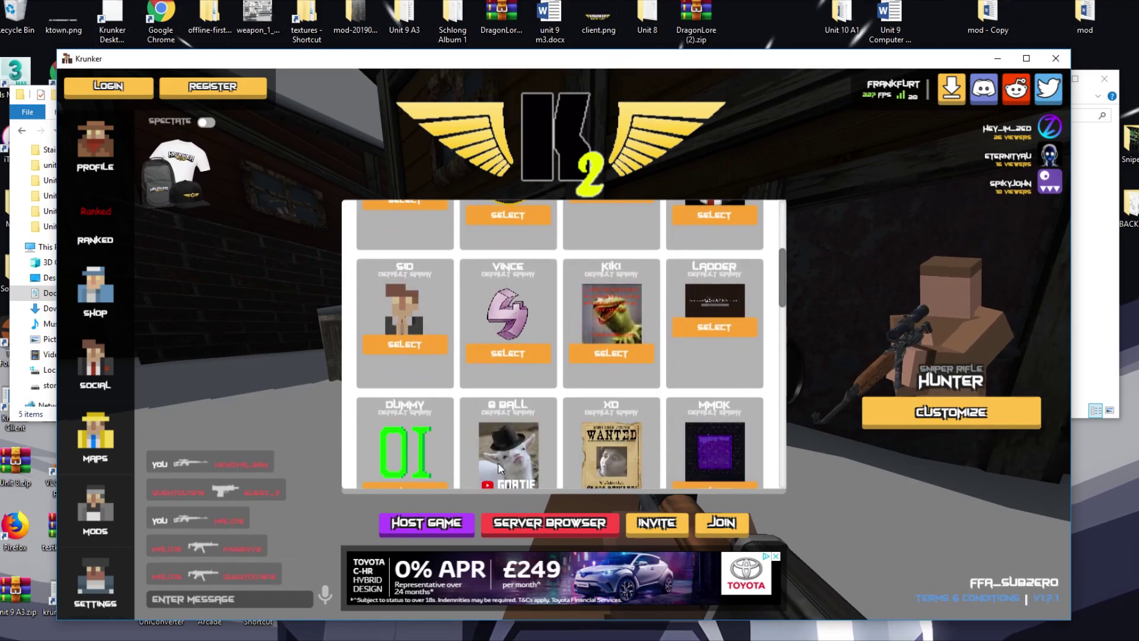
scroll(671, 393, down, 2)
scroll(599, 330, down, 6)
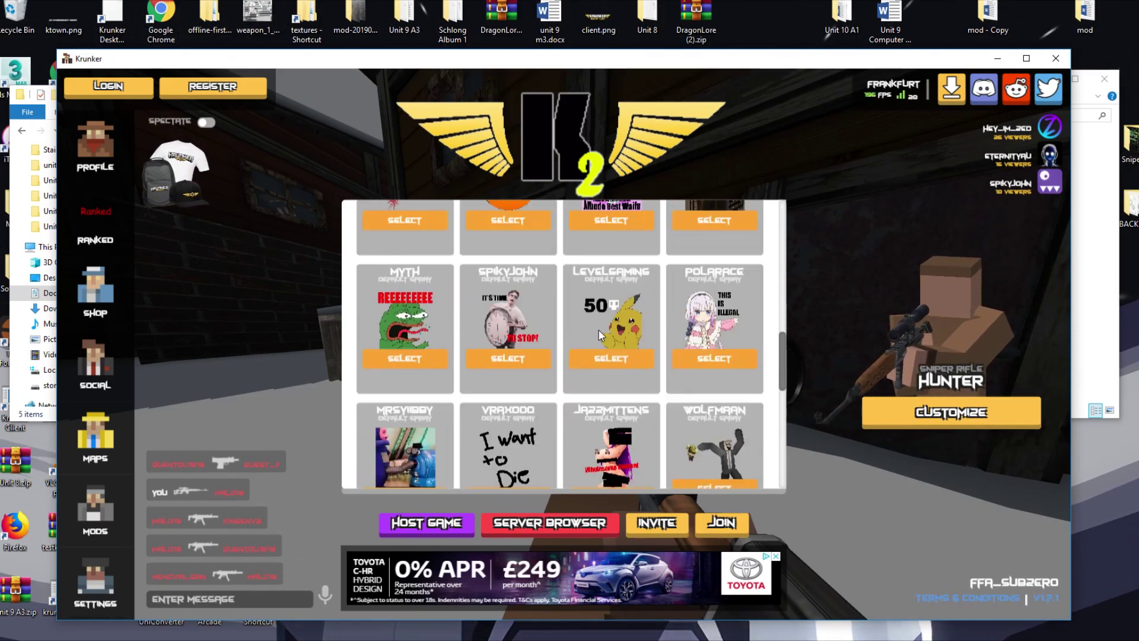
scroll(599, 329, up, 2)
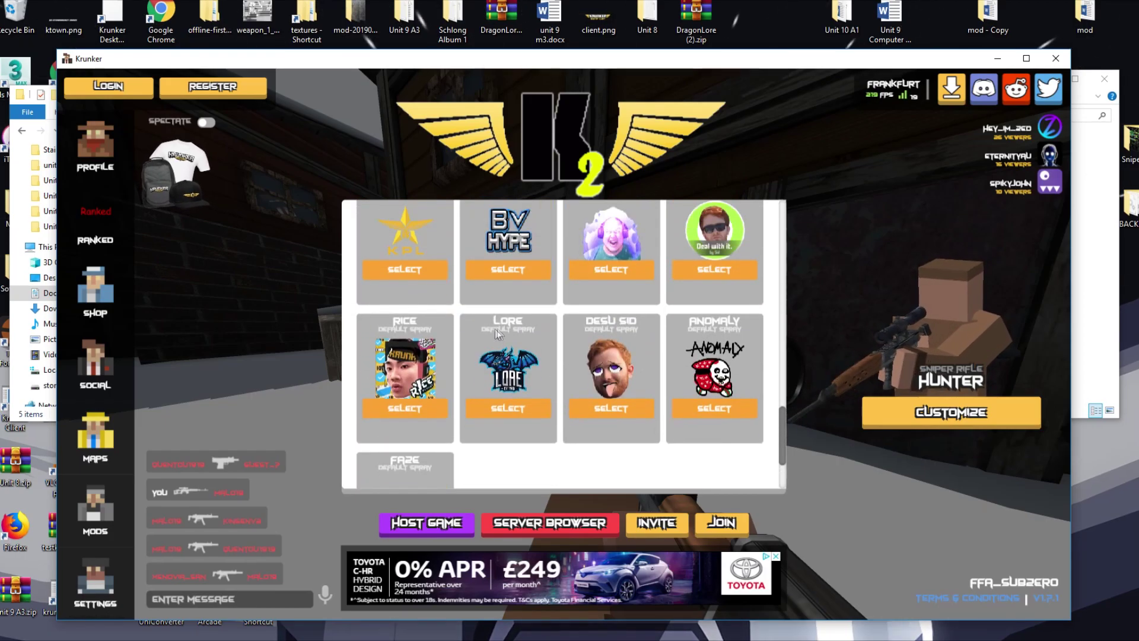
scroll(498, 295, up, 1)
scroll(498, 303, up, 1)
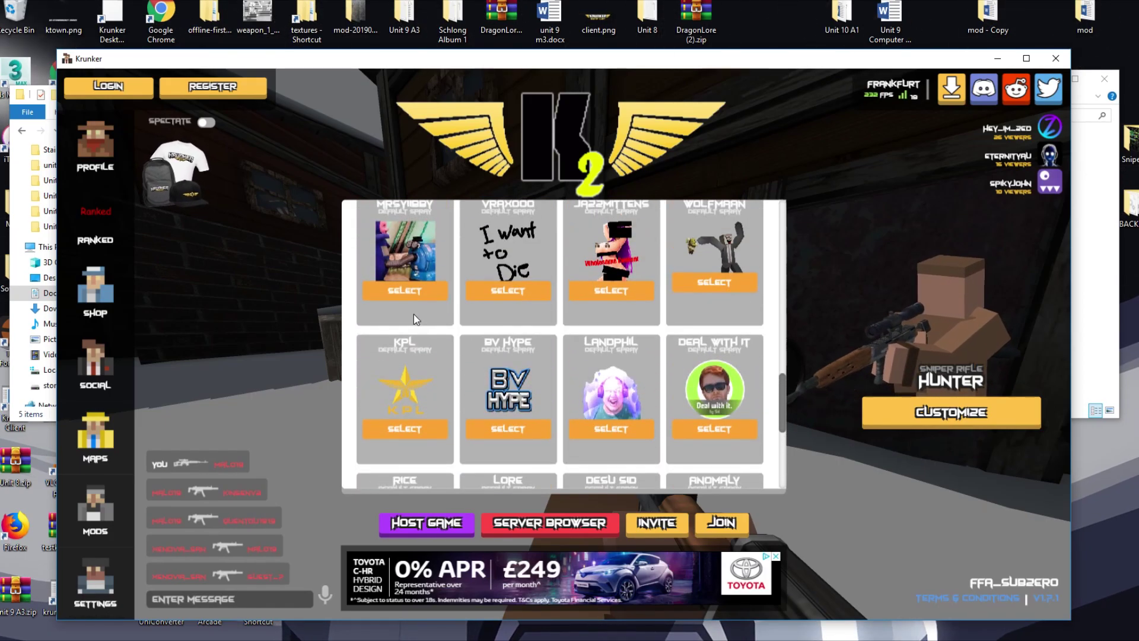
scroll(486, 344, down, 4)
scroll(588, 359, up, 4)
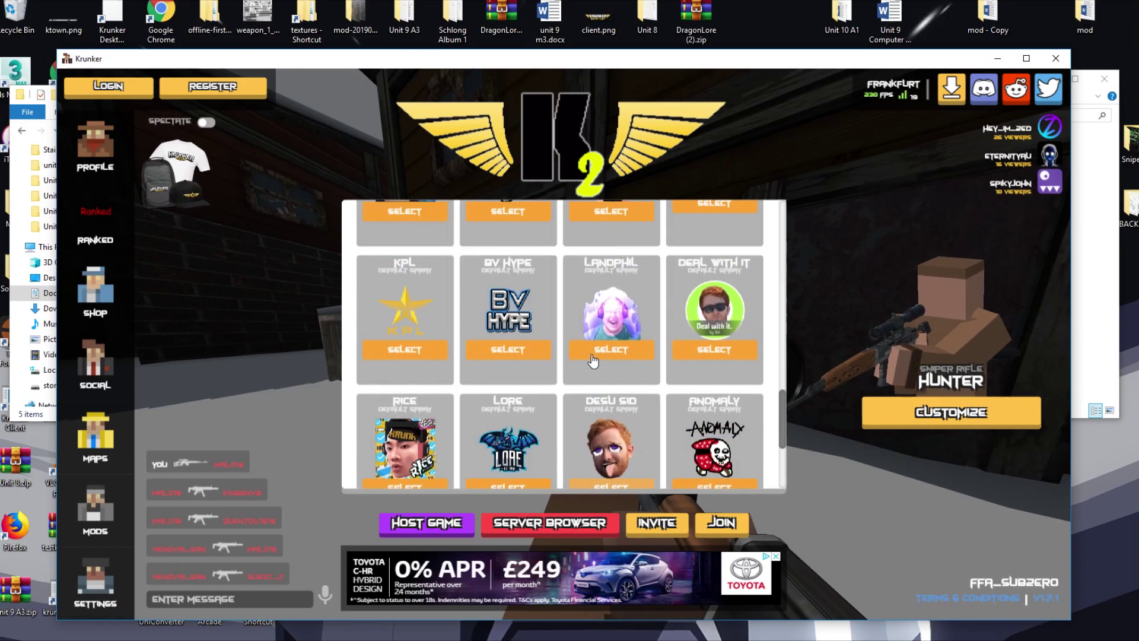
scroll(620, 341, up, 15)
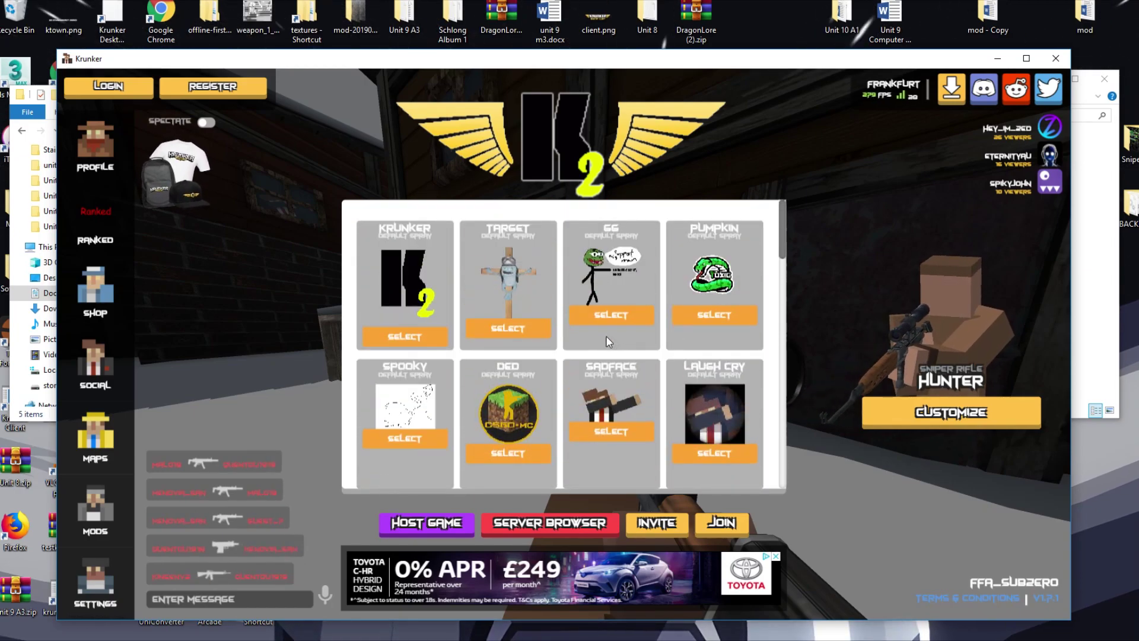
scroll(693, 366, down, 3)
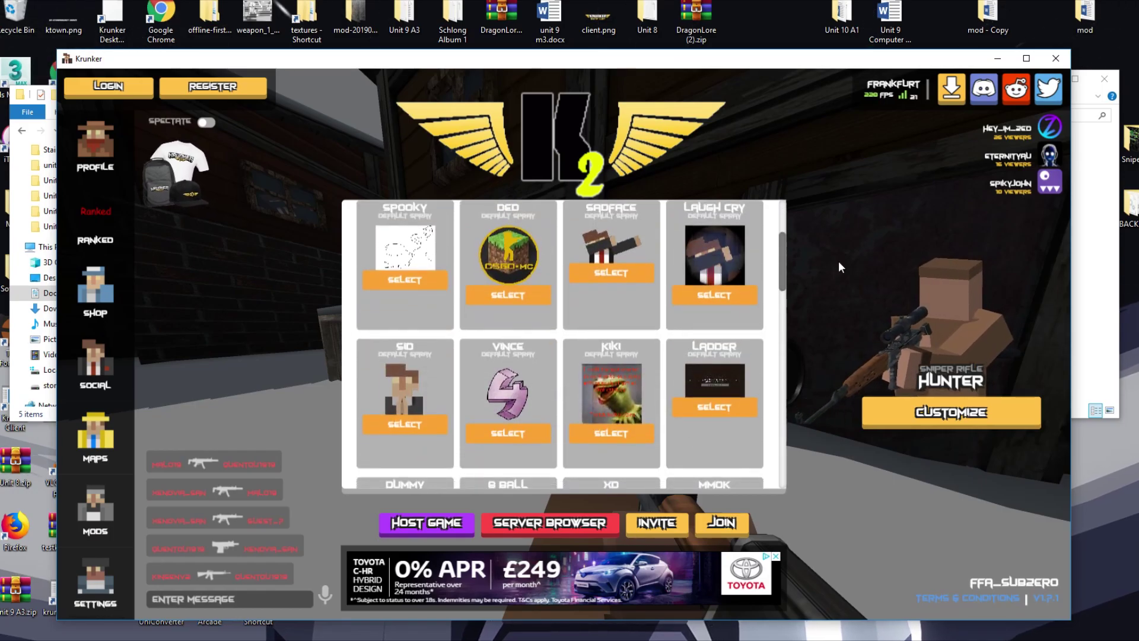
click(839, 261)
Step: Walk with the knife toward the wooden wall, then switch back to the sniper rifle
key(3)
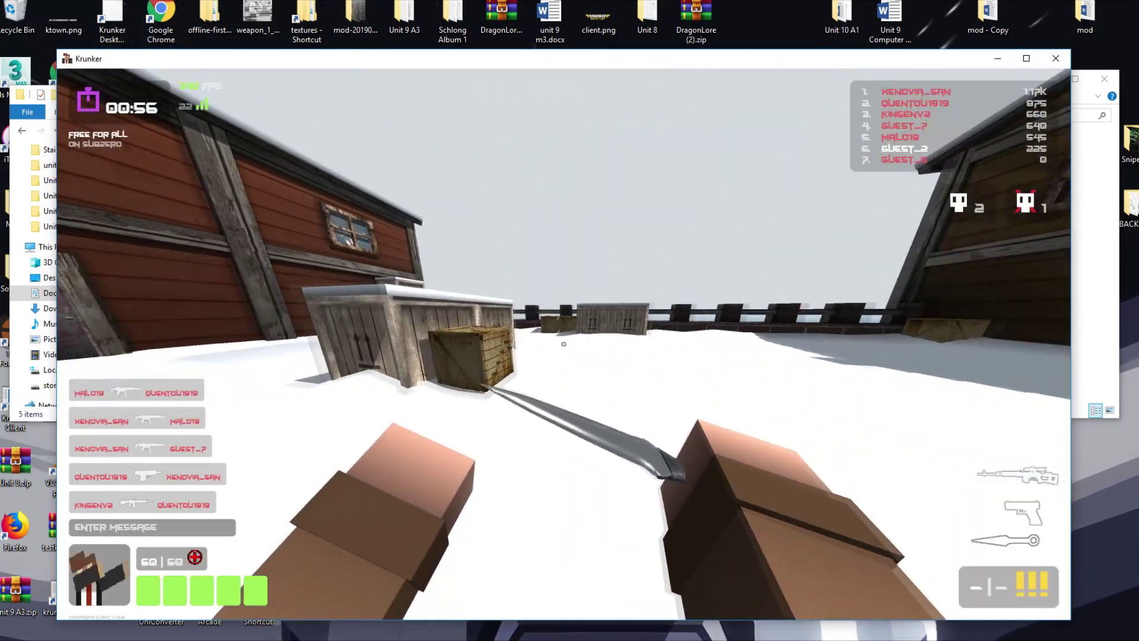
key(w)
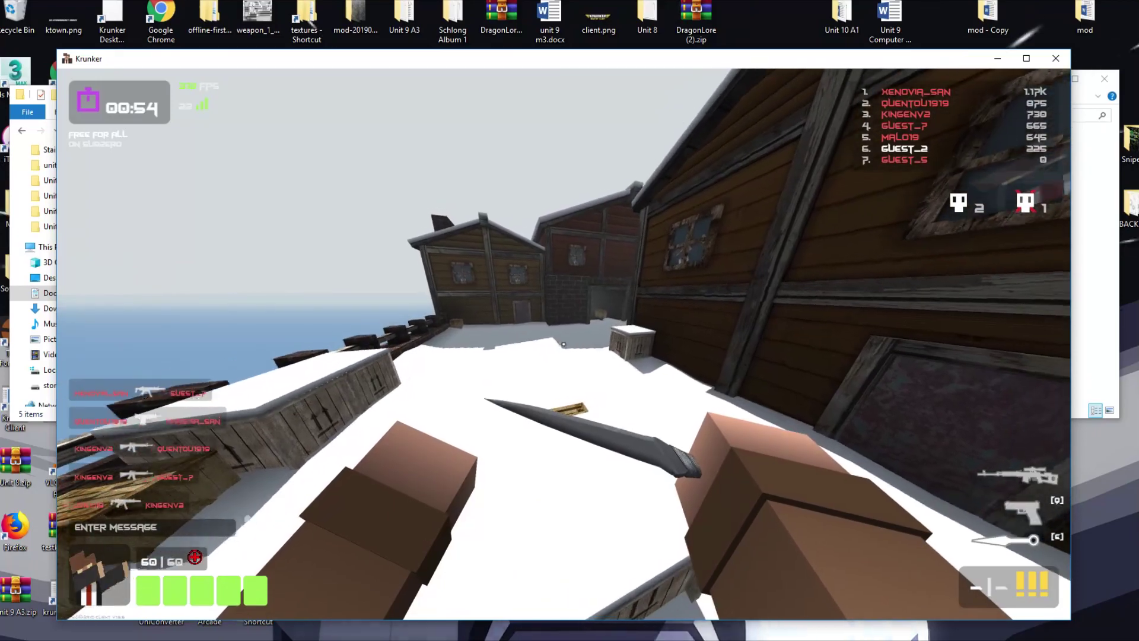
key(w)
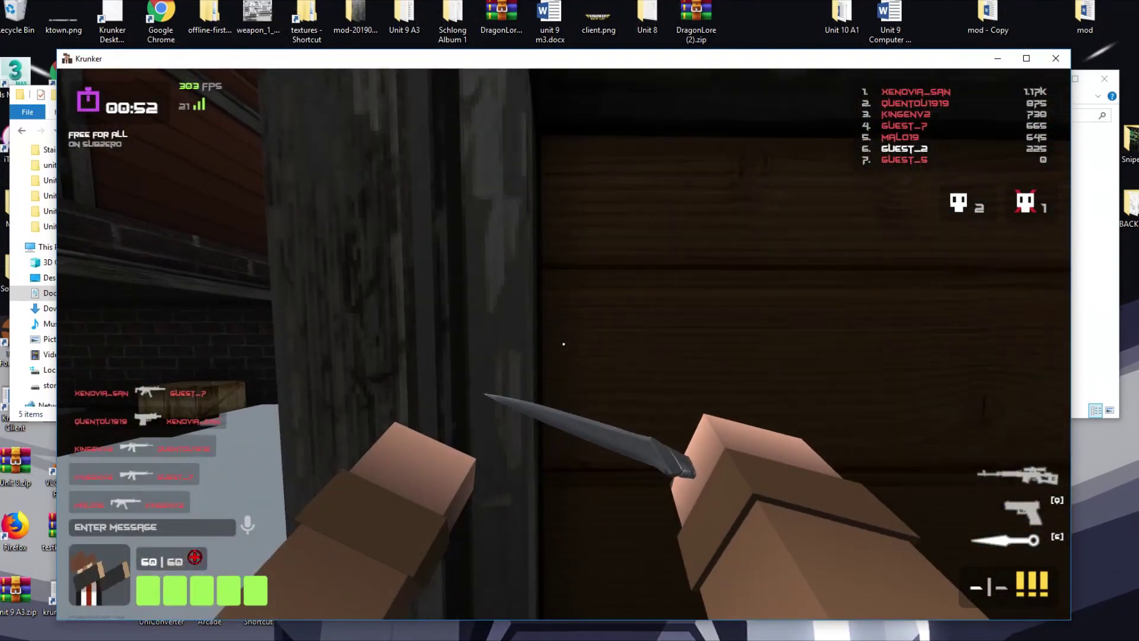
key(1)
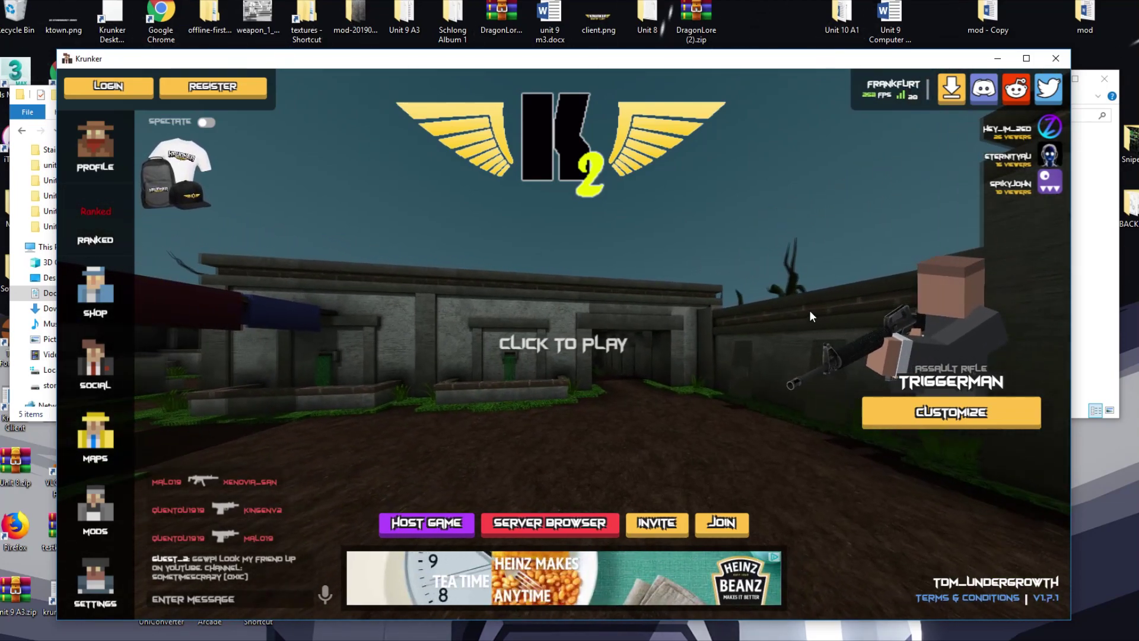
Step: Join the Undergrowth Team Deathmatch and walk with the knife up to the blue crate
click(809, 310)
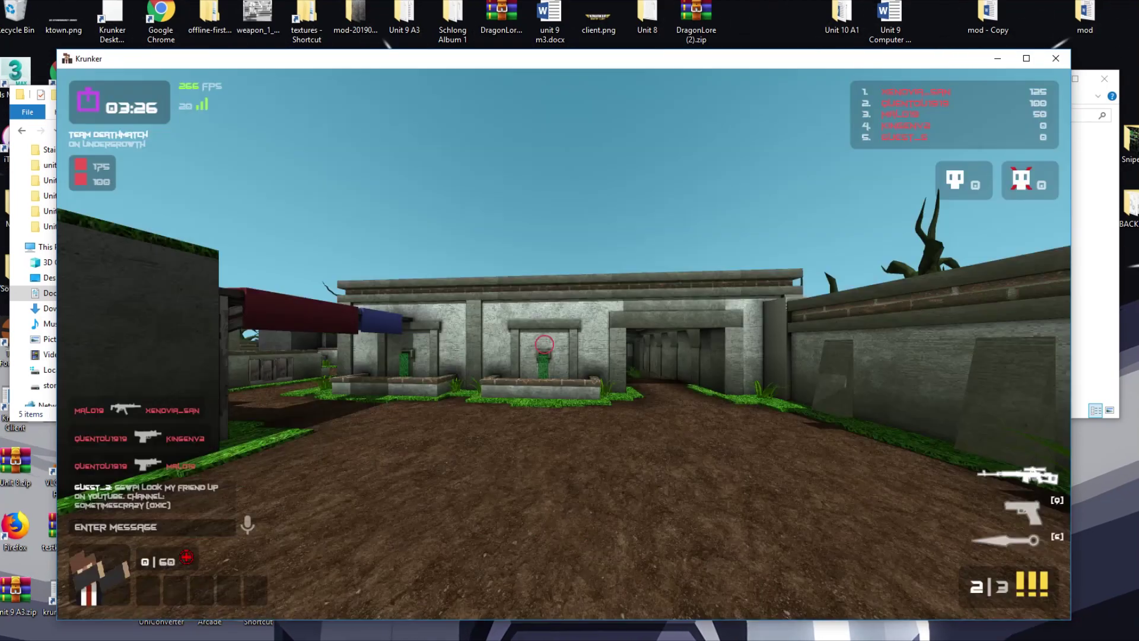
key(q)
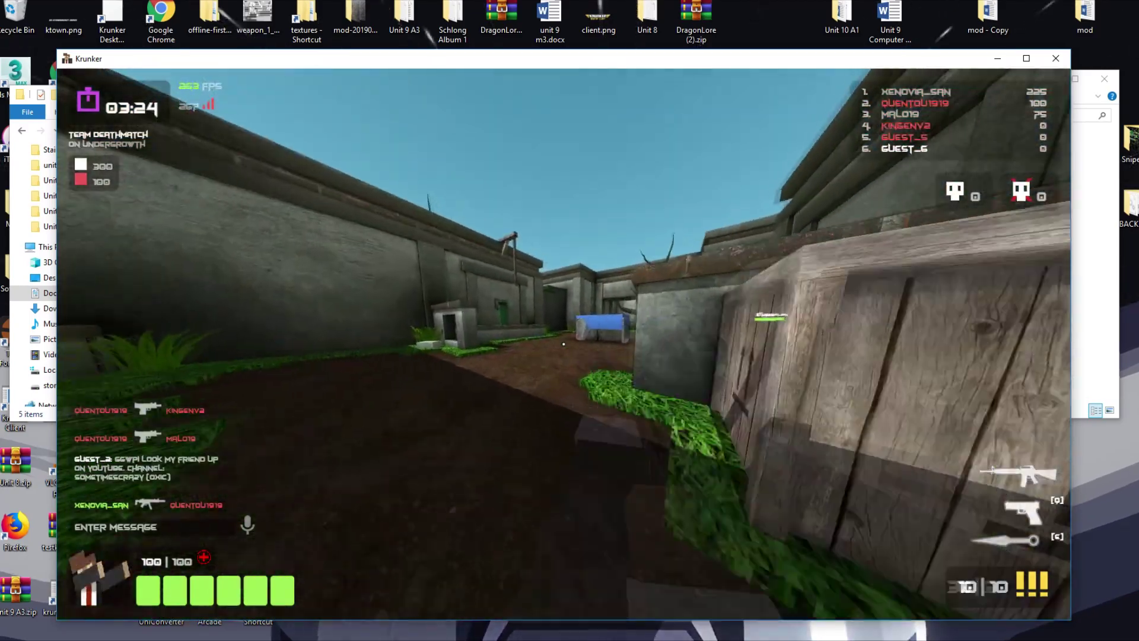
key(e)
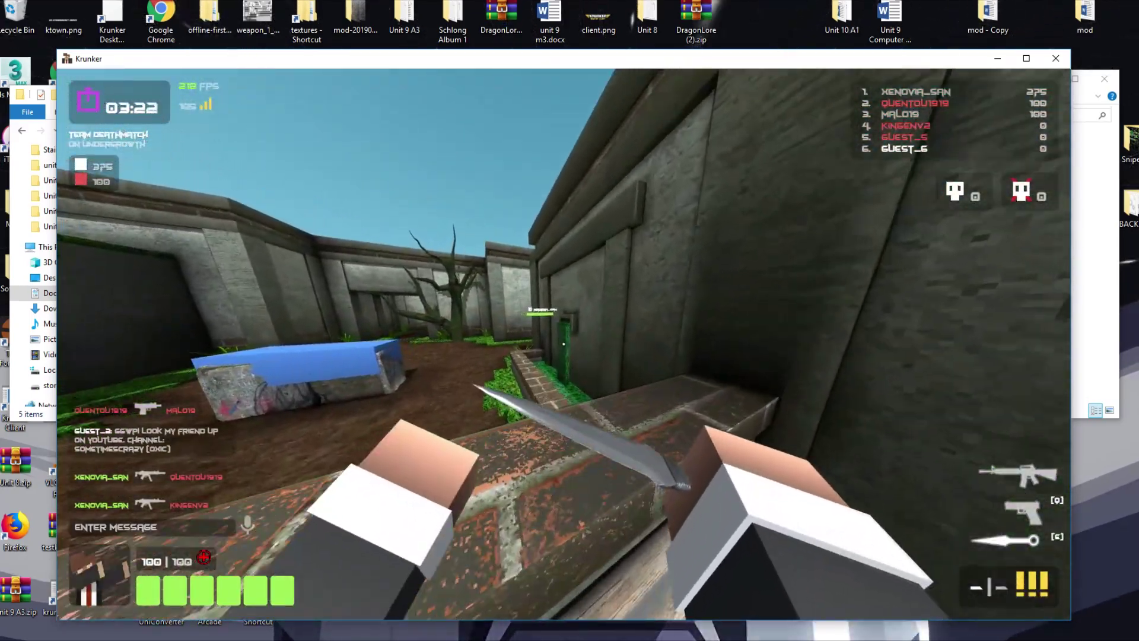
key(w)
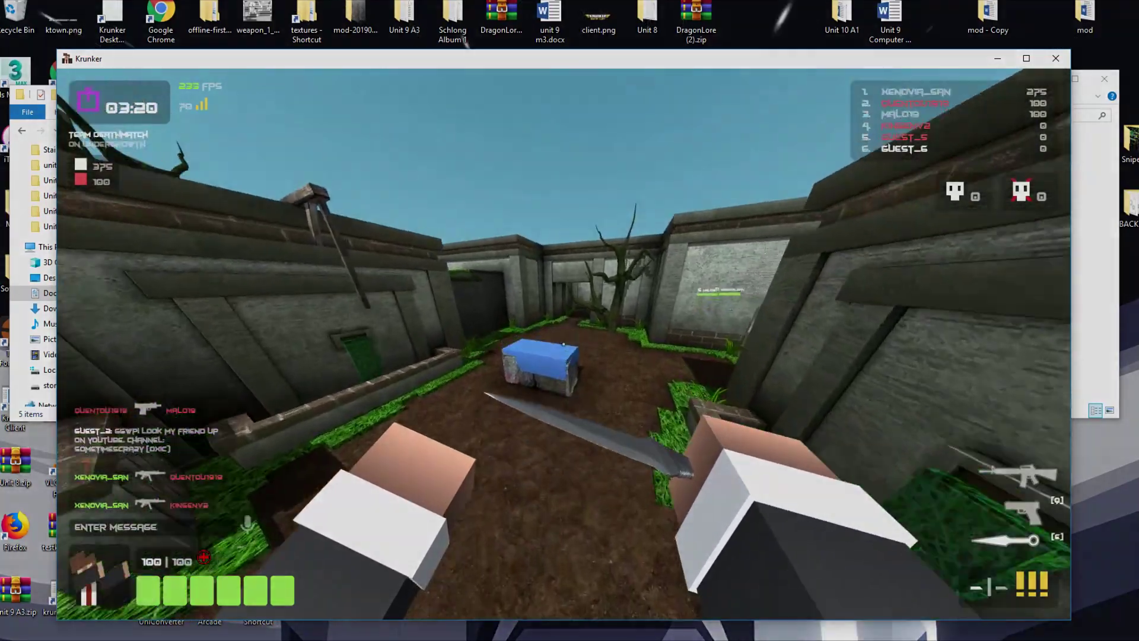